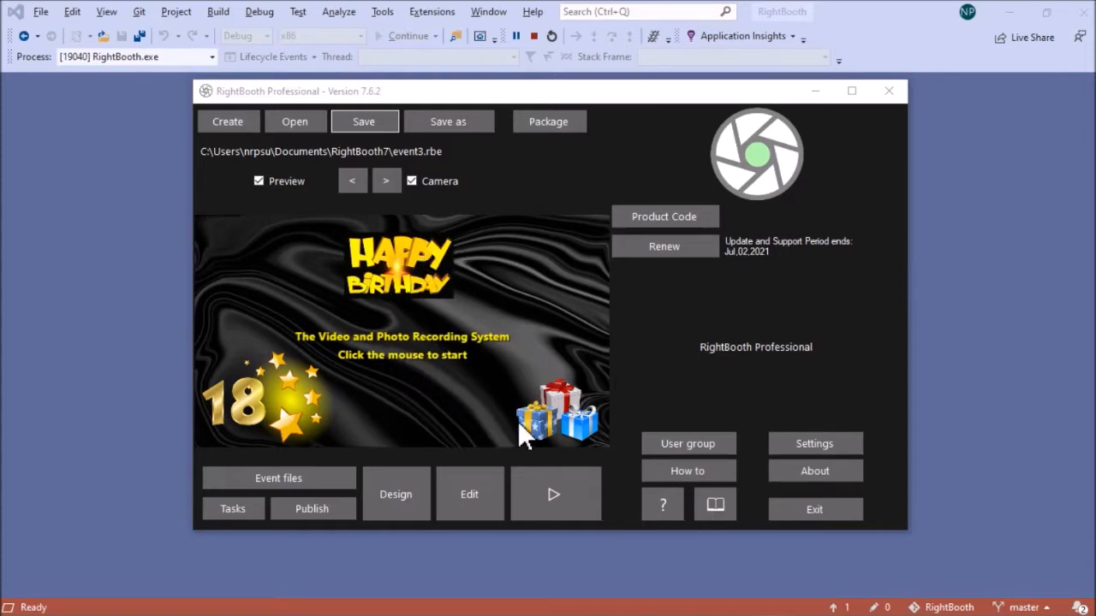
Open the design of event3 and review the video recording times and the number of photos.
left_click(403, 498)
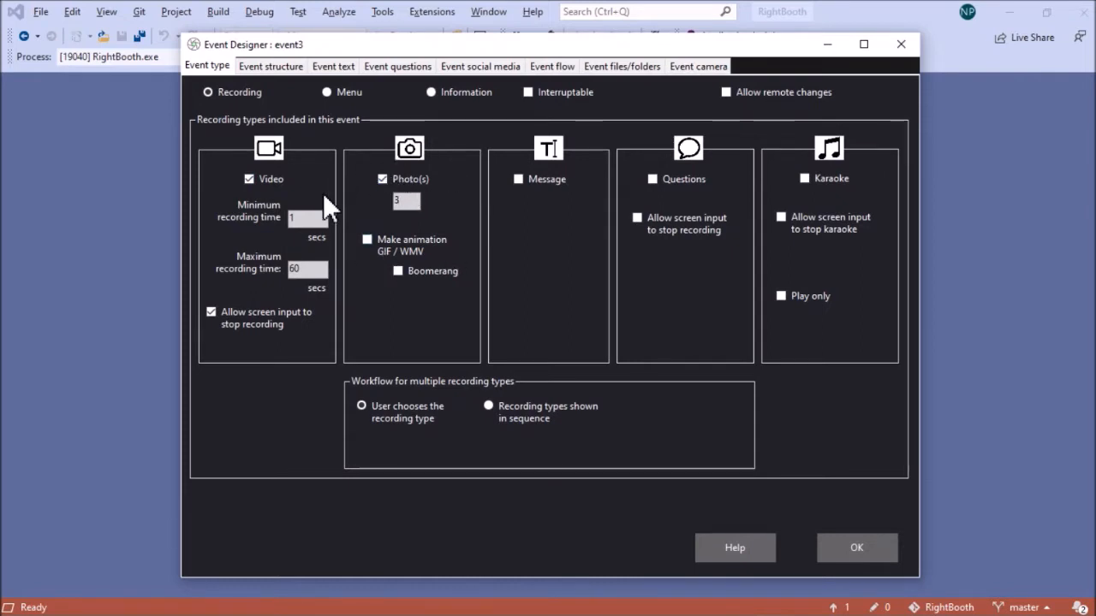
double_click(294, 268)
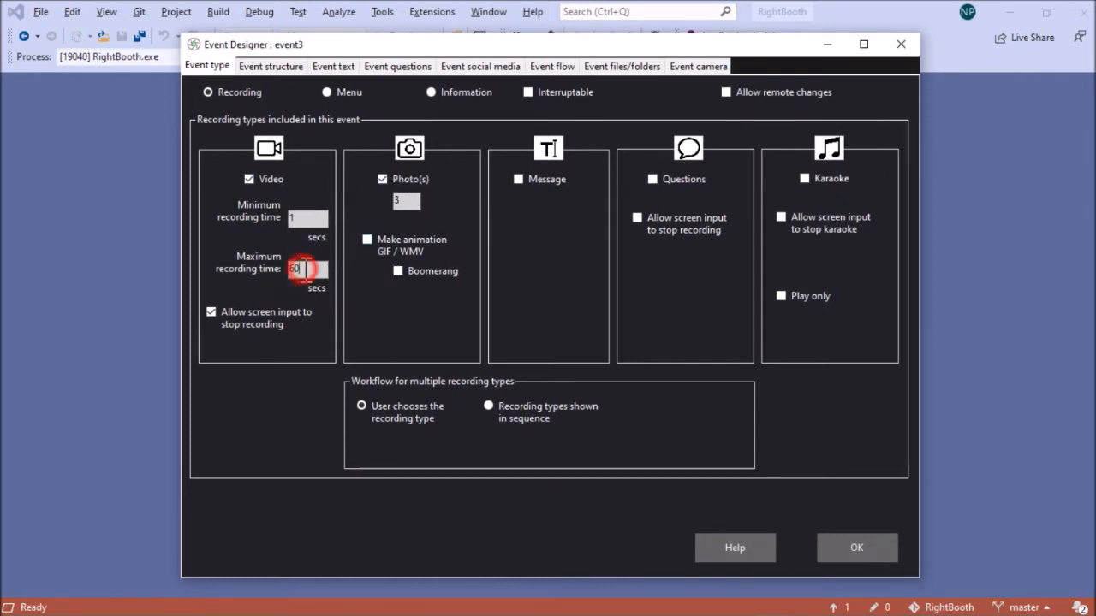
left_click(317, 269)
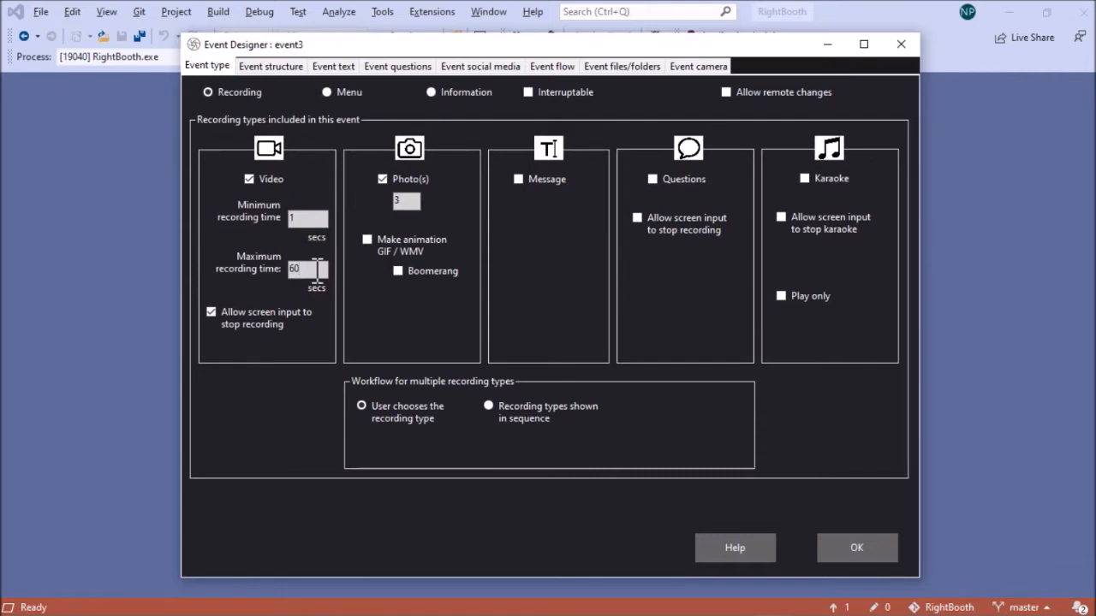
double_click(417, 202)
In the event structure, set emailing of videos to No and enable asking the user about emailing both videos and photos.
left_click(284, 68)
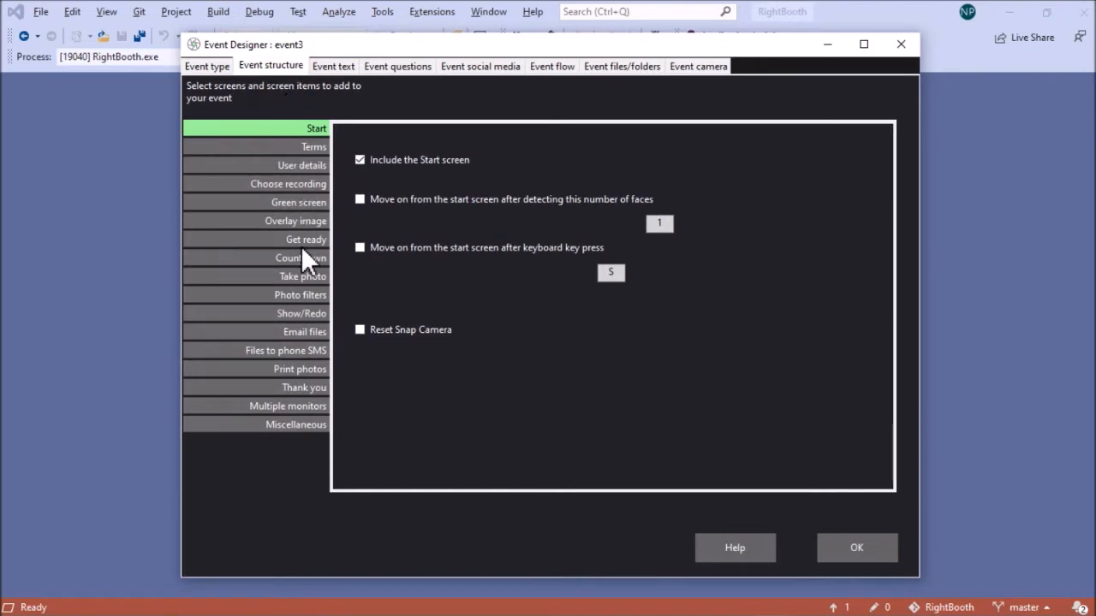
left_click(310, 331)
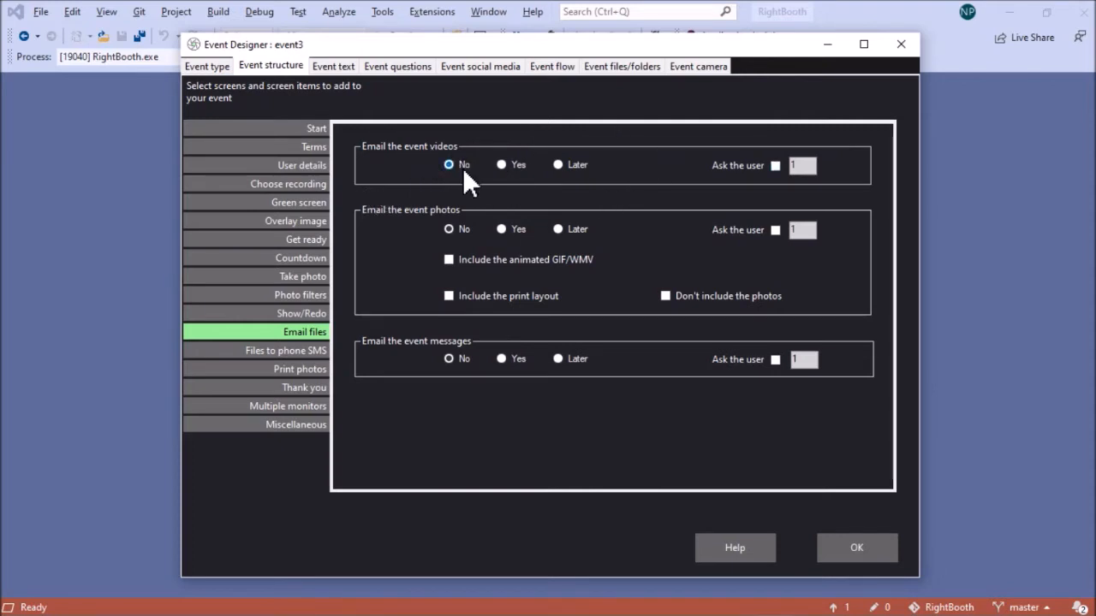
left_click(509, 165)
left_click(567, 166)
left_click(775, 166)
left_click(508, 166)
left_click(449, 164)
left_click(775, 231)
Enable asking the user about sending videos and photos to phone by SMS.
left_click(316, 351)
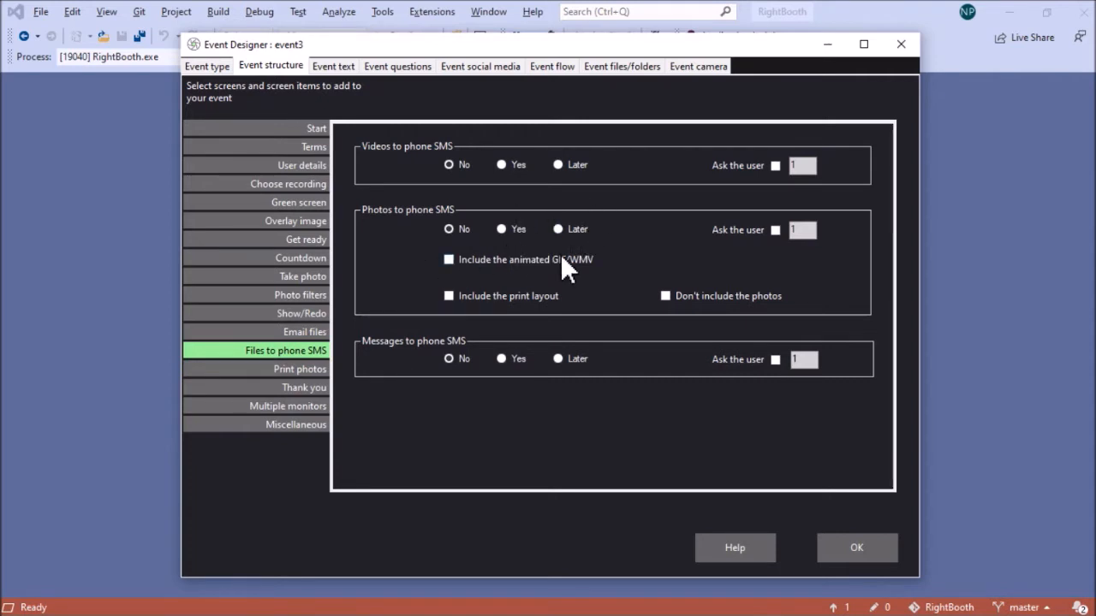
left_click(775, 165)
left_click(774, 230)
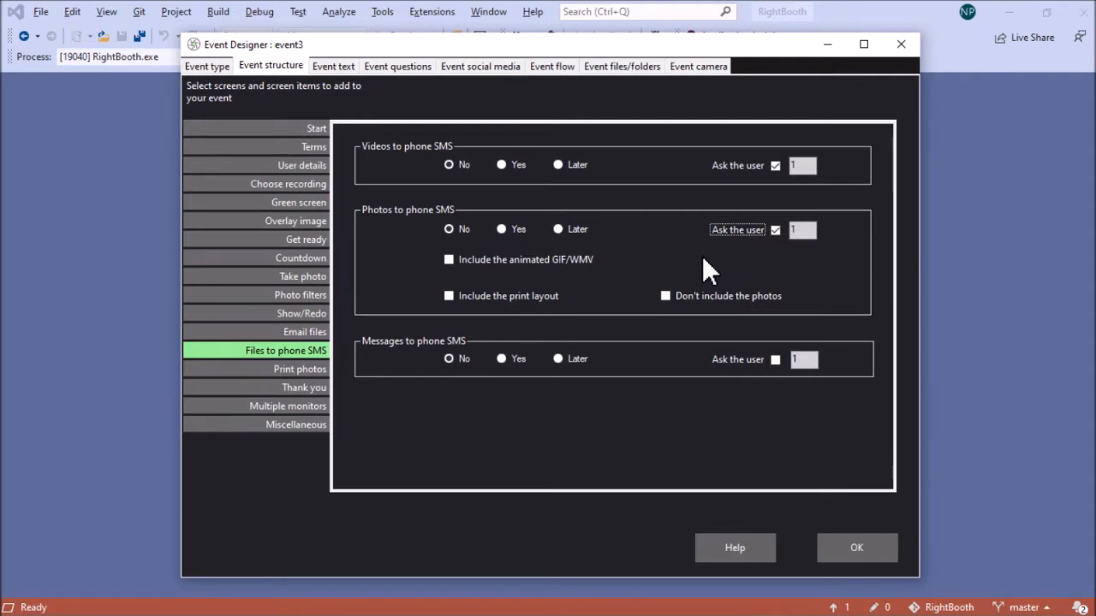
Review the event's email and phone SMS message settings and confirm the event design.
left_click(493, 71)
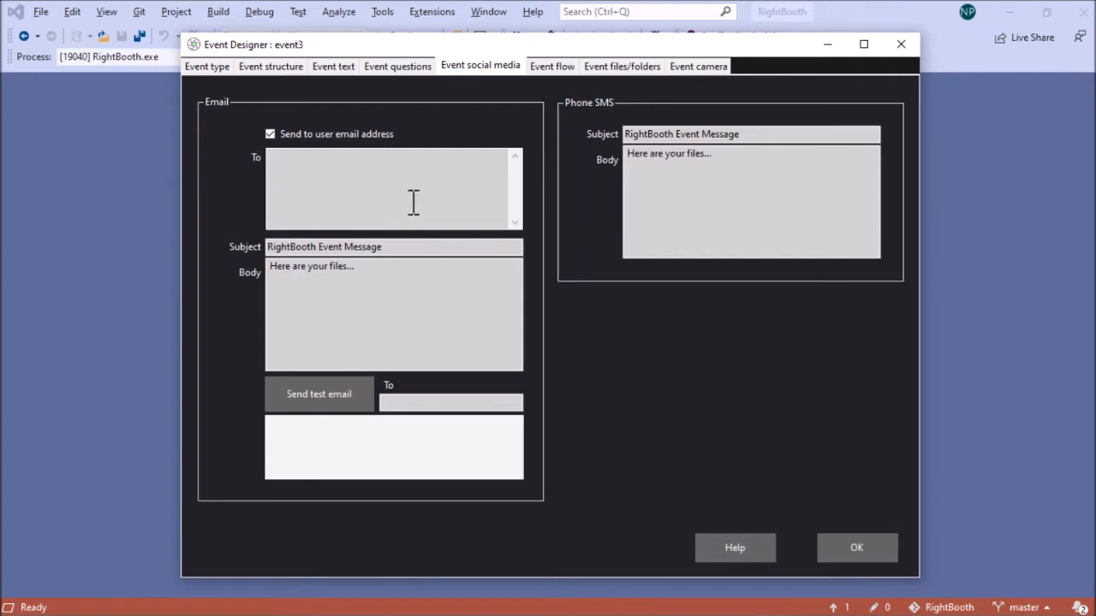
left_click(353, 223)
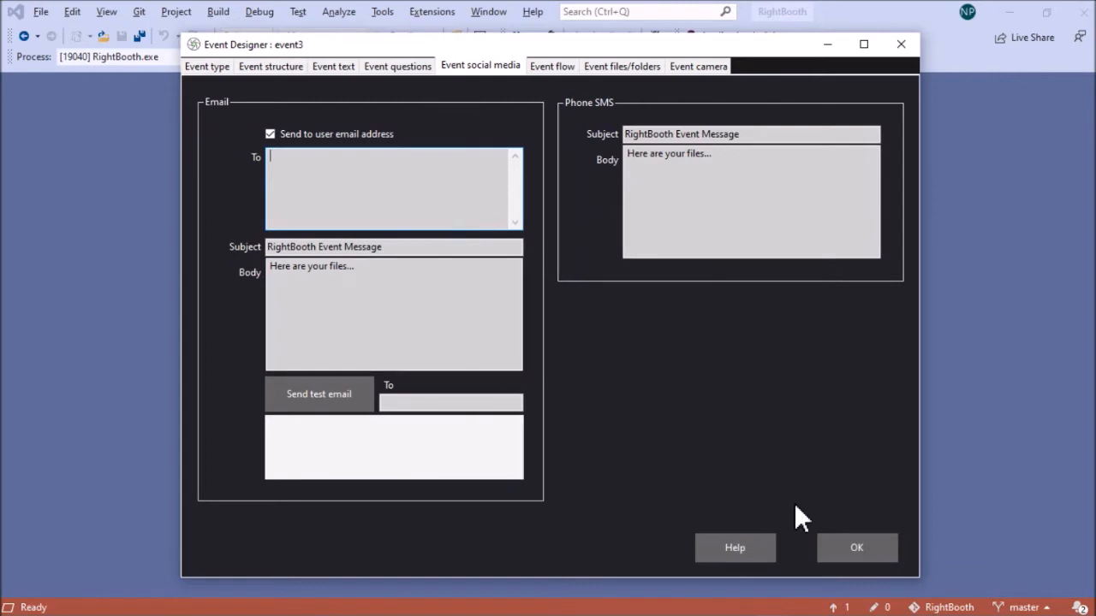
left_click(853, 548)
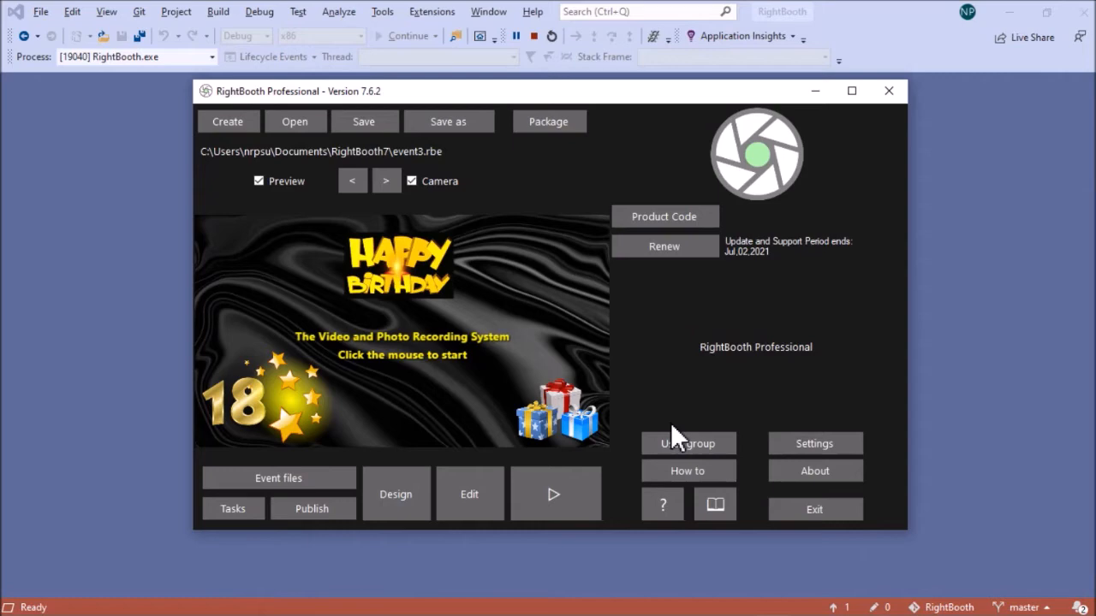
Open the event's screens for editing and move the stars image and the blue gift boxes on the Start screen.
left_click(473, 495)
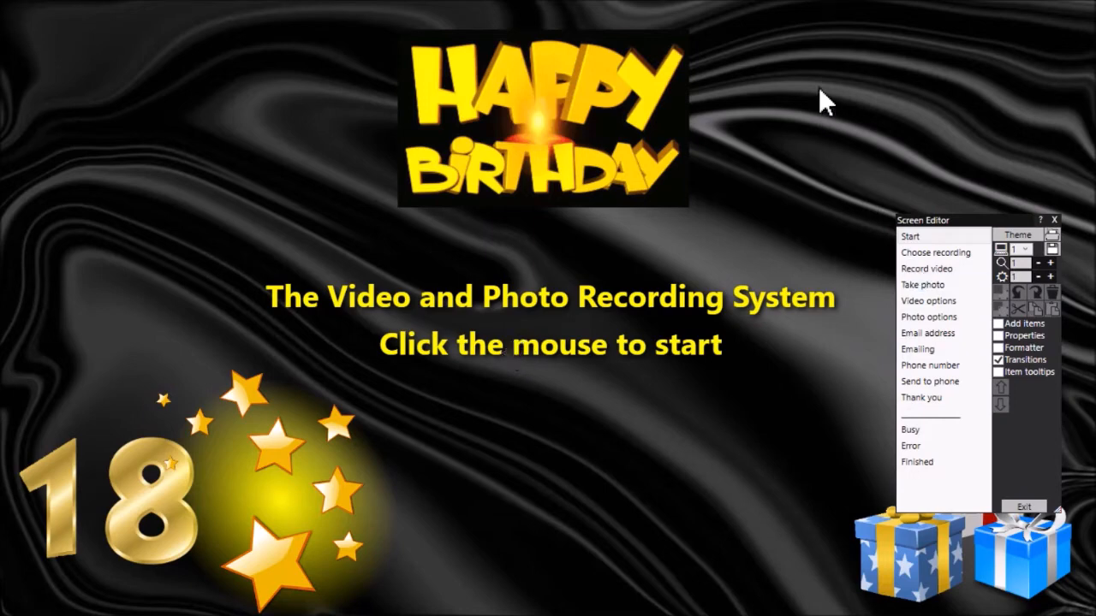
mouse_move(318, 474)
left_mouse_down()
mouse_move(350, 466)
mouse_move(333, 485)
left_mouse_up()
left_click_drag(174, 488, 174, 487)
left_click_drag(894, 544, 805, 544)
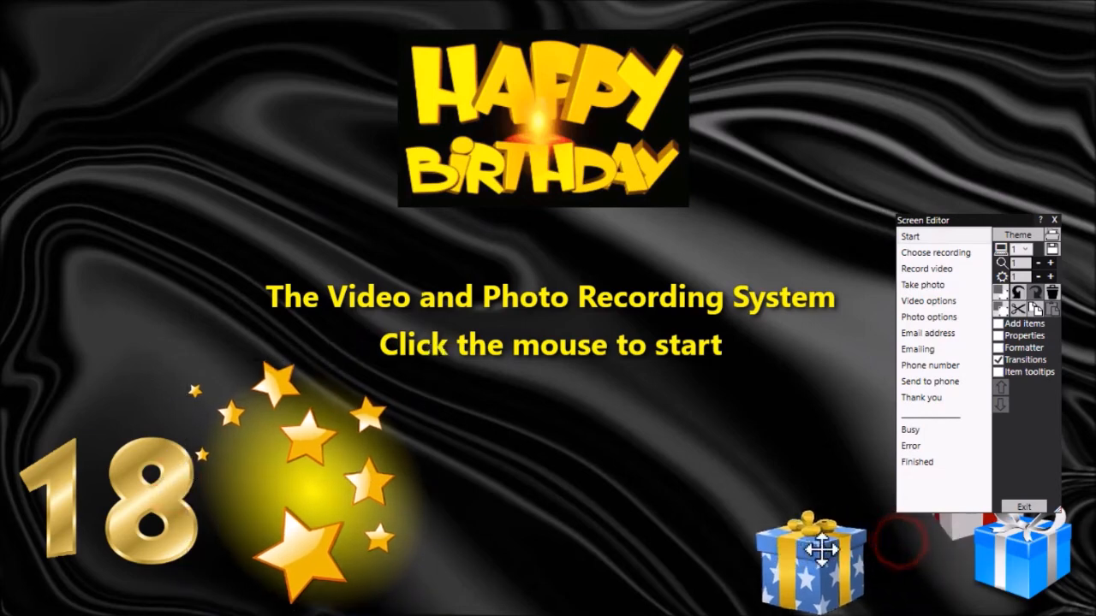
left_click_drag(969, 569, 887, 569)
Look through the Choose recording, Record video, Take photo and Video options screens.
left_click(936, 252)
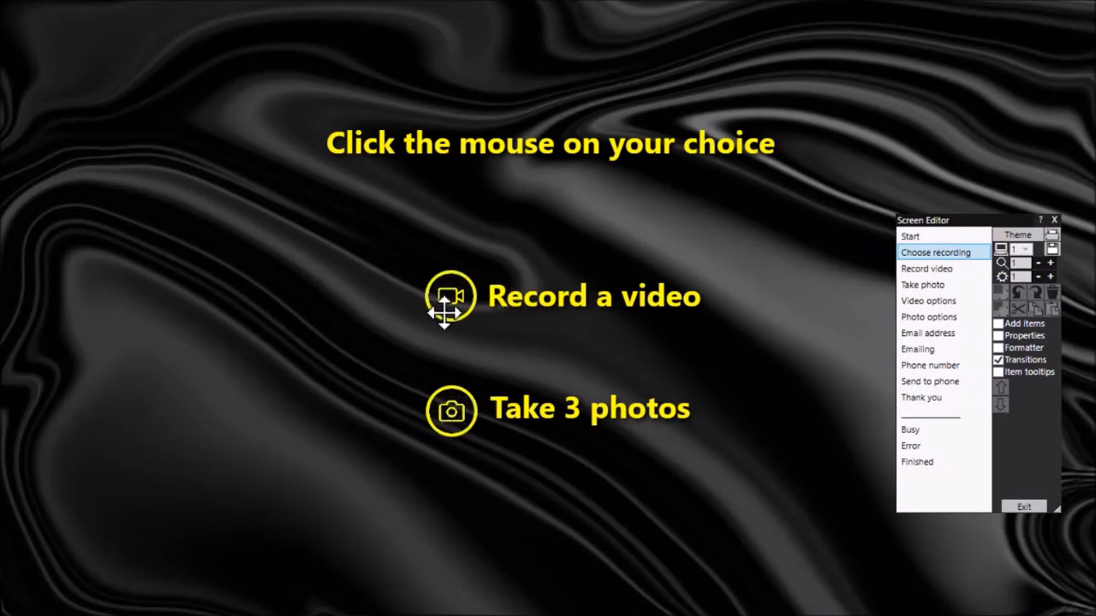
left_click(966, 266)
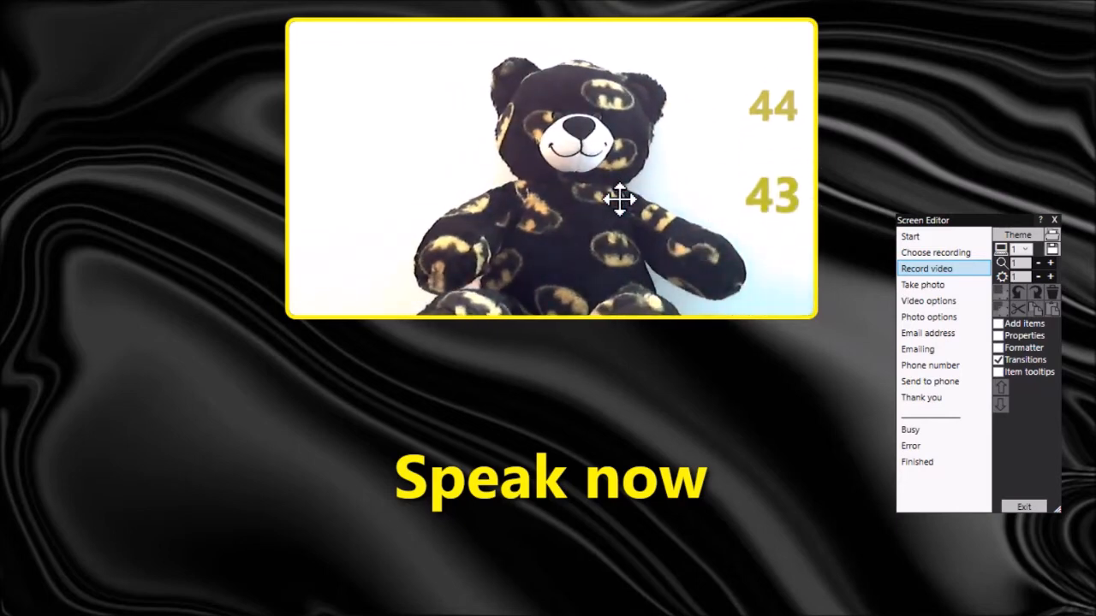
left_click(957, 286)
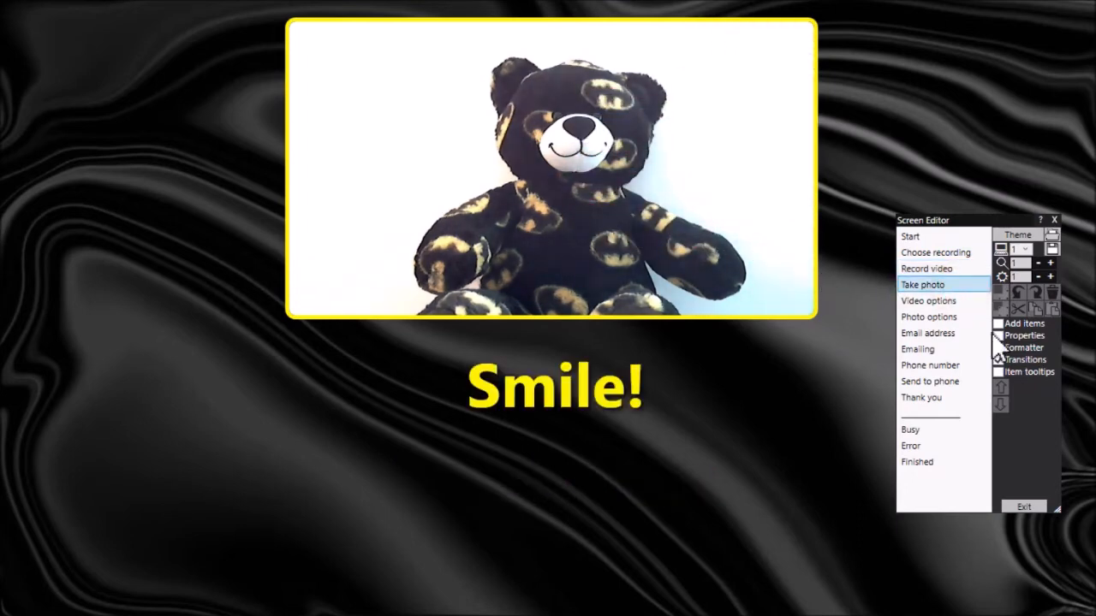
left_click(953, 305)
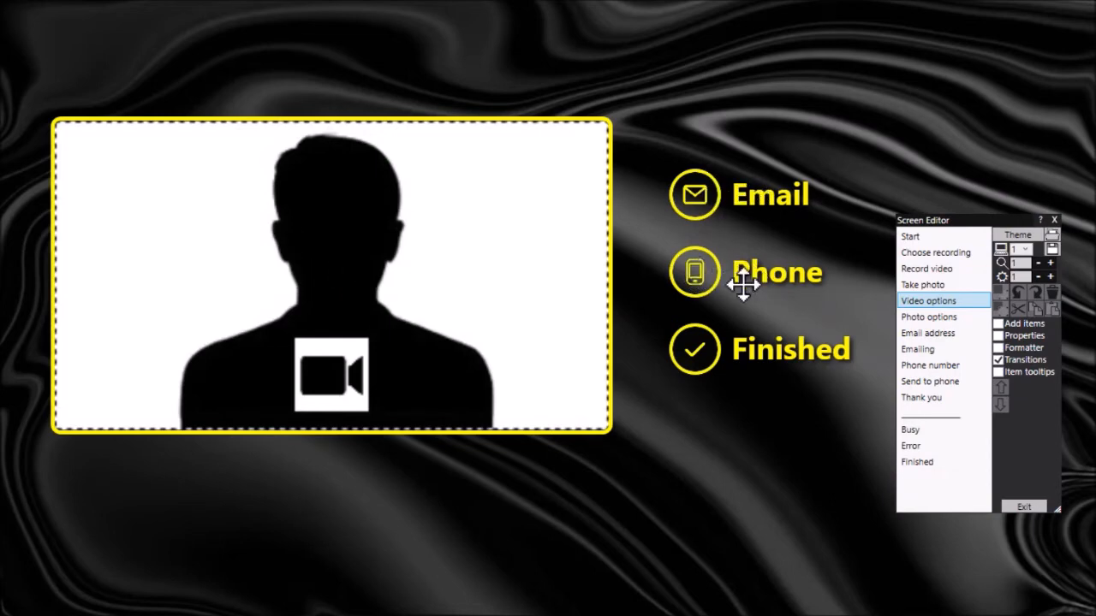
Delete the print layout image from the Photo options screen.
left_click(954, 320)
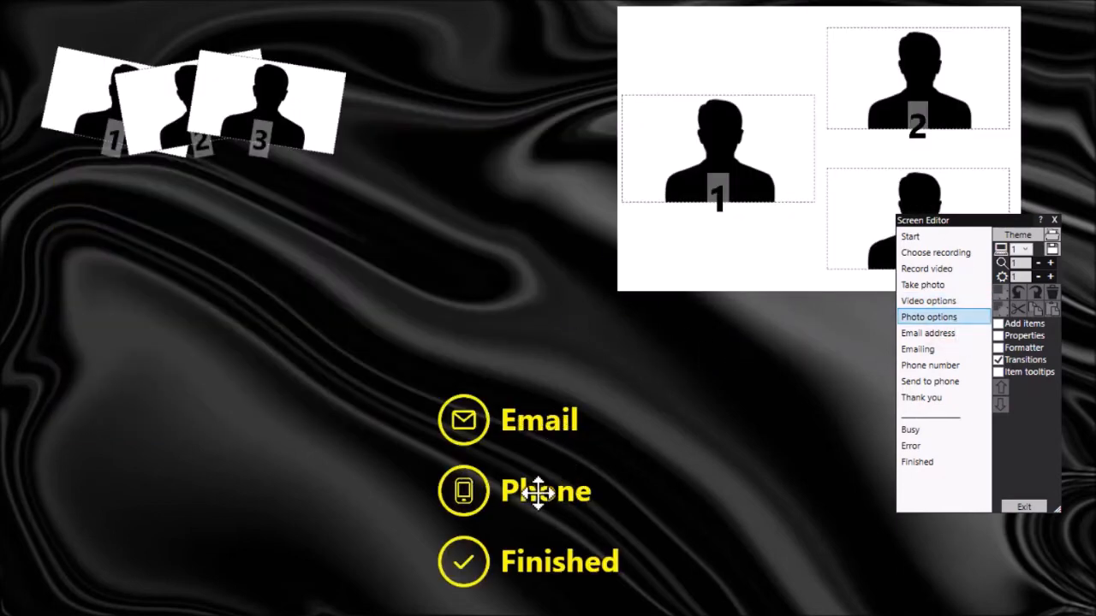
left_click_drag(851, 161, 729, 180)
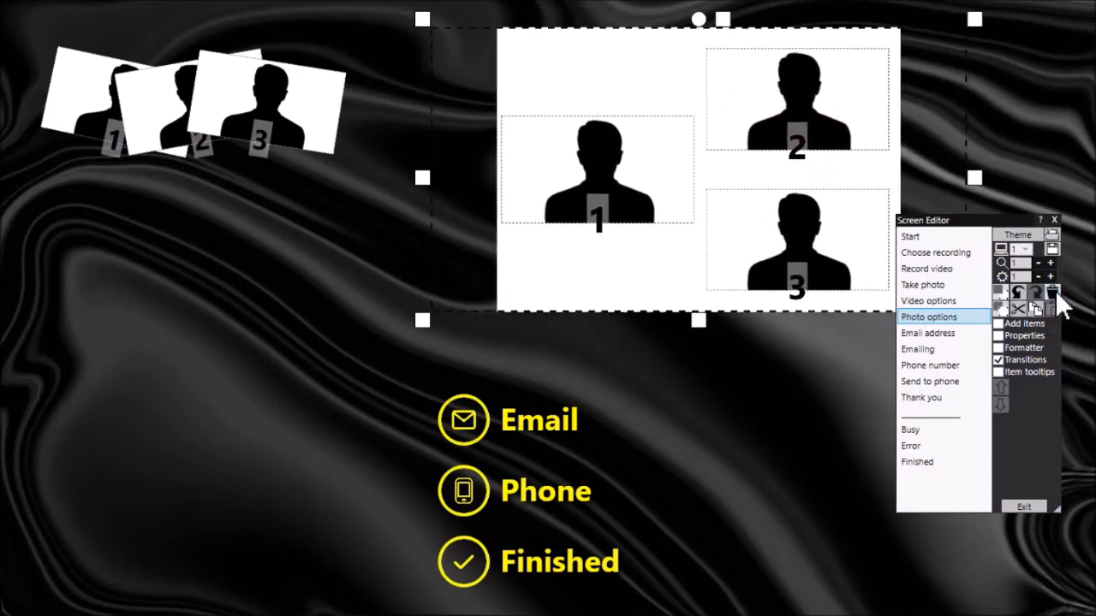
key("Delete")
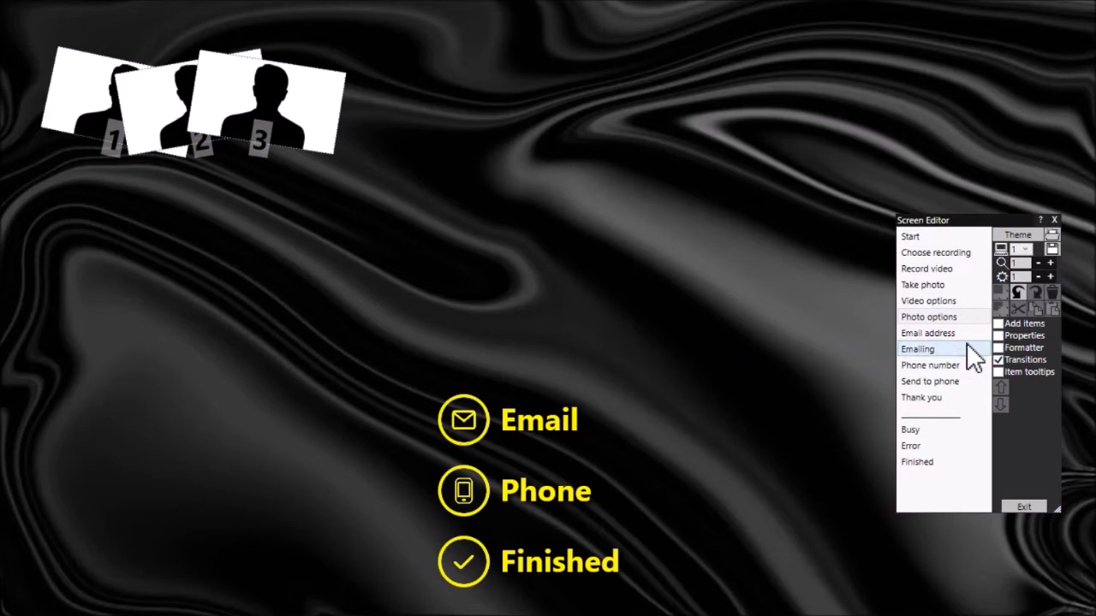
Add an image placeholder to the Photo options screen and set its content to Print layout.
left_click(1019, 324)
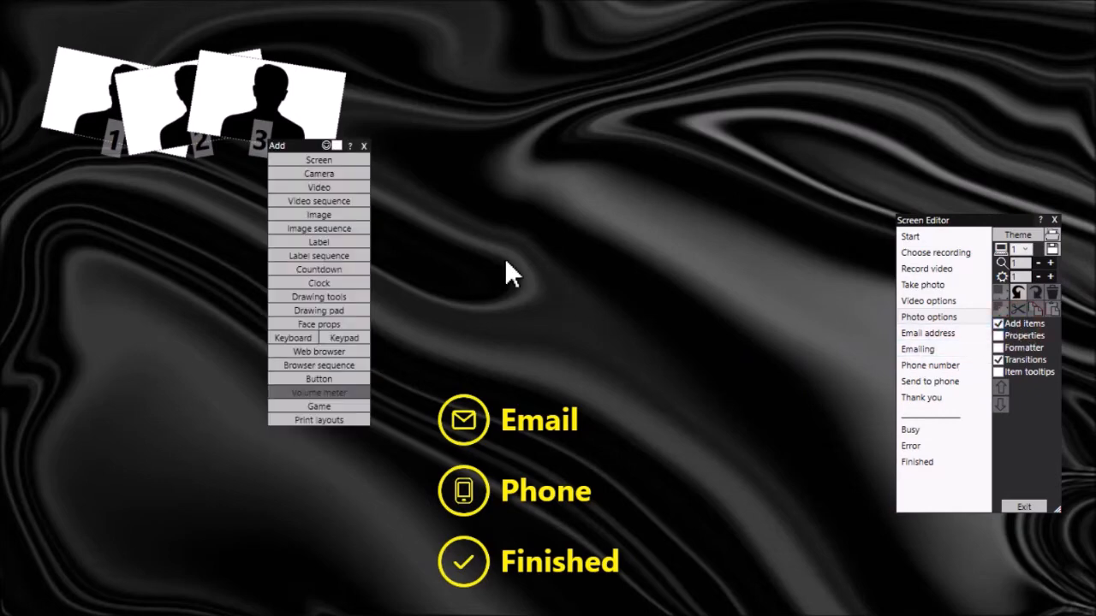
left_click(339, 214)
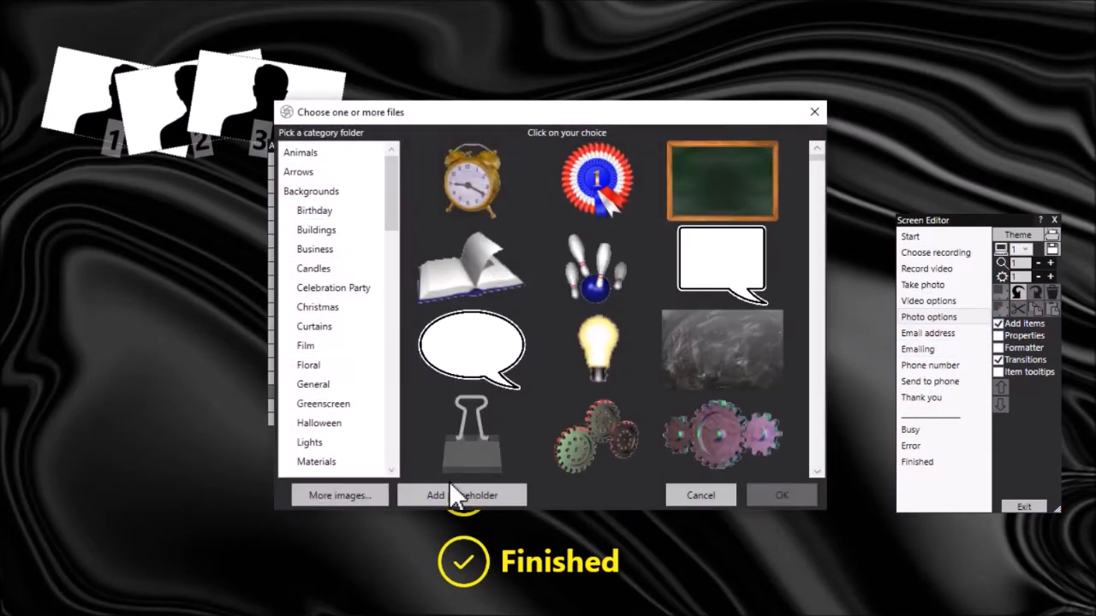
left_click(462, 496)
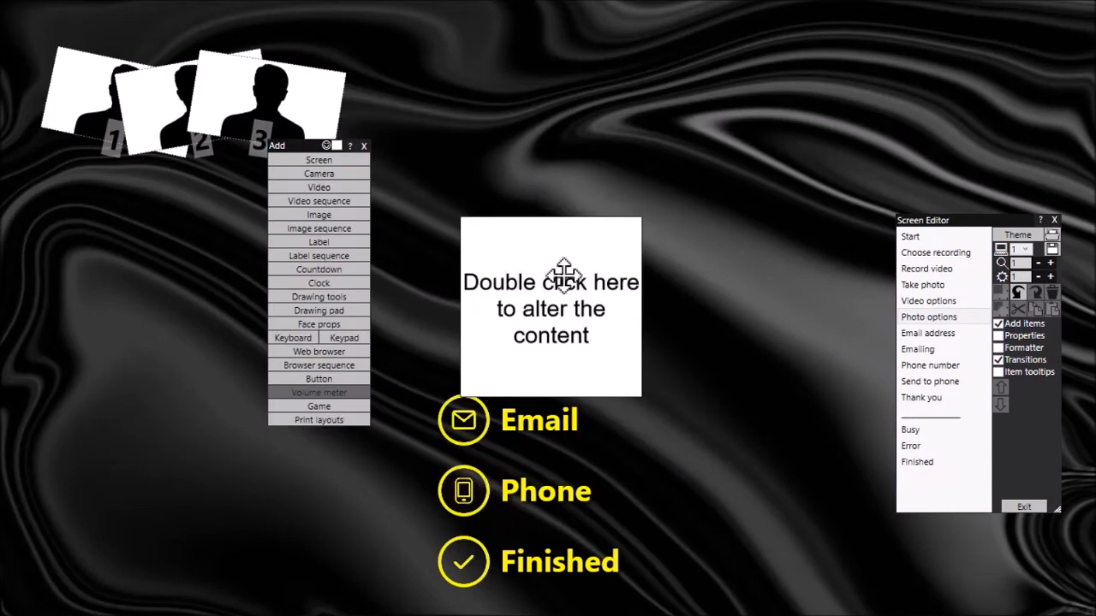
left_click(563, 274)
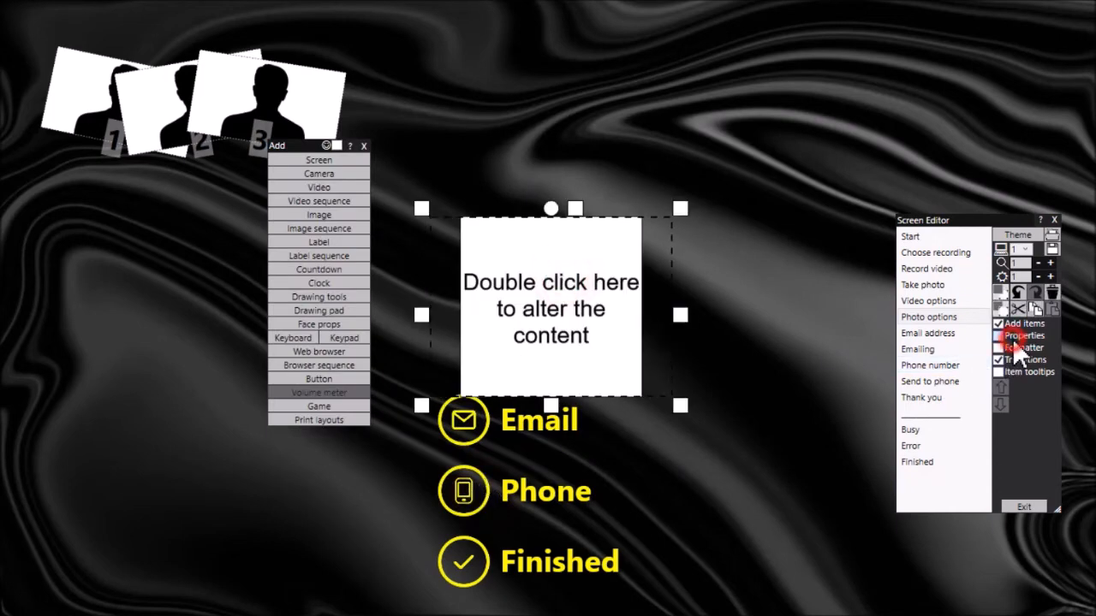
left_click(1012, 338)
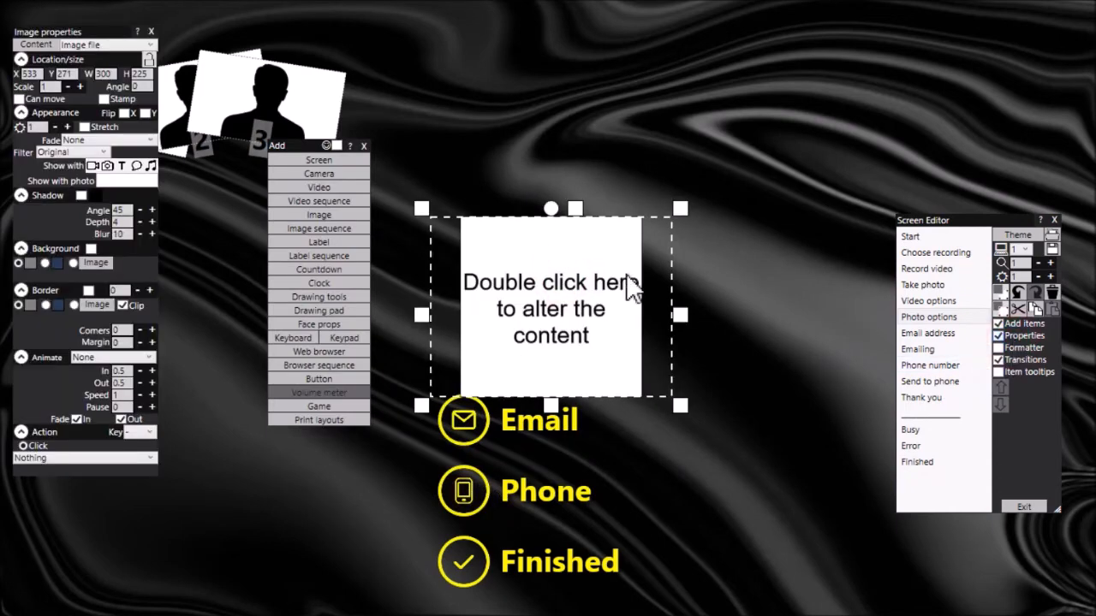
left_click(152, 45)
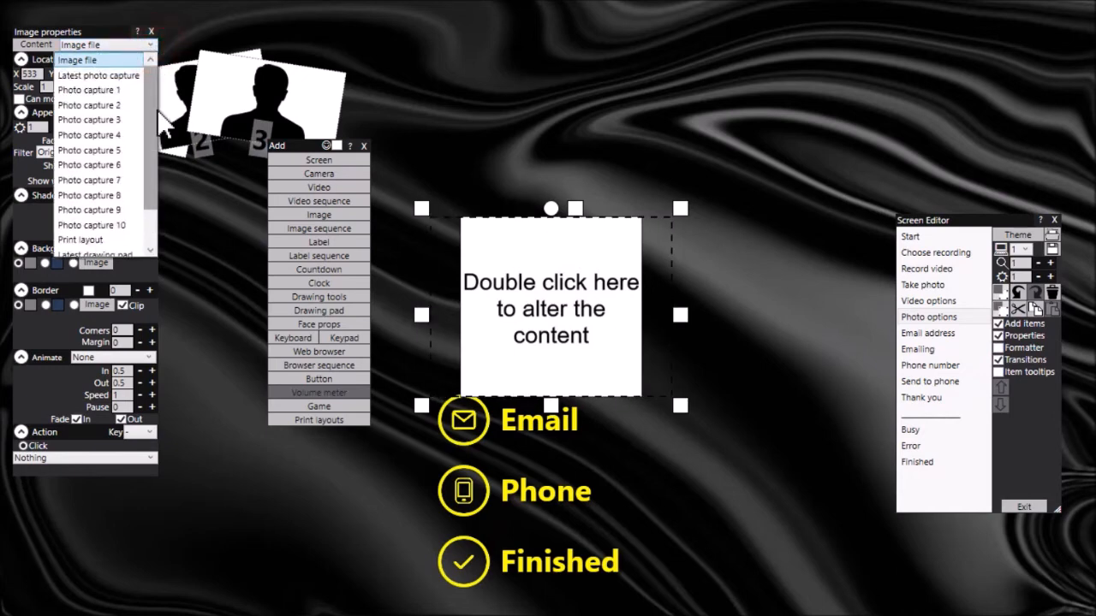
left_click_drag(152, 141, 149, 188)
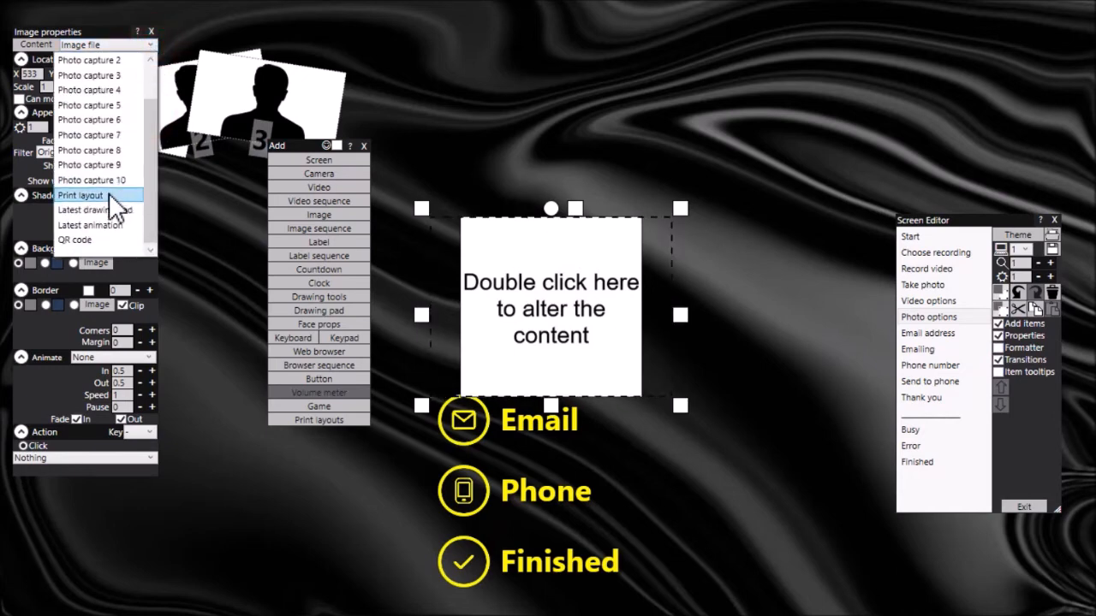
left_click(109, 192)
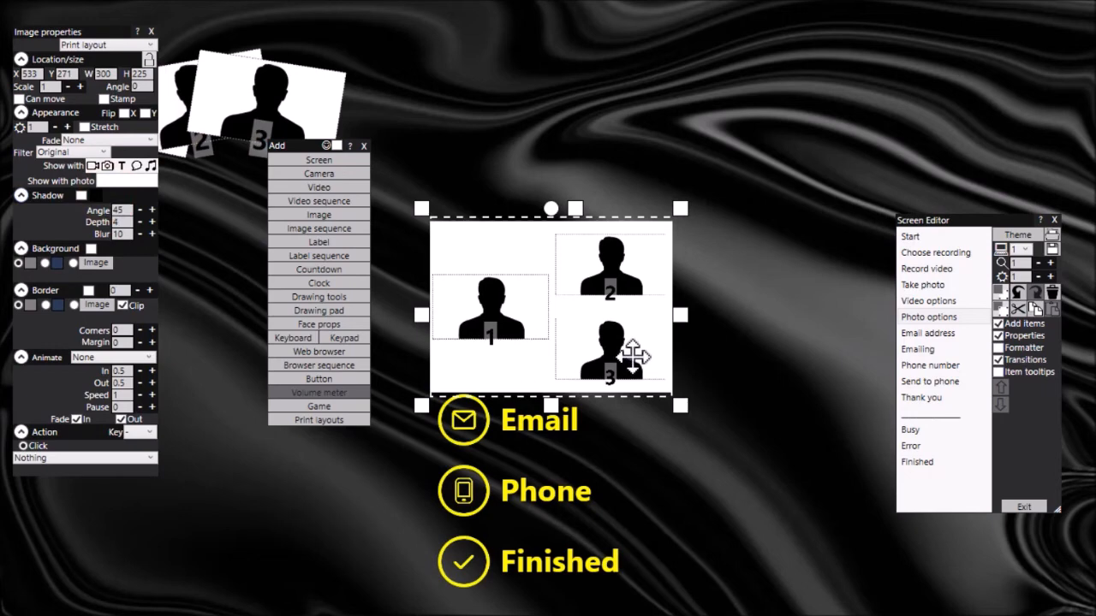
Delete the newly added print layout image and close the Add and properties windows.
left_click(773, 220)
left_click(579, 286)
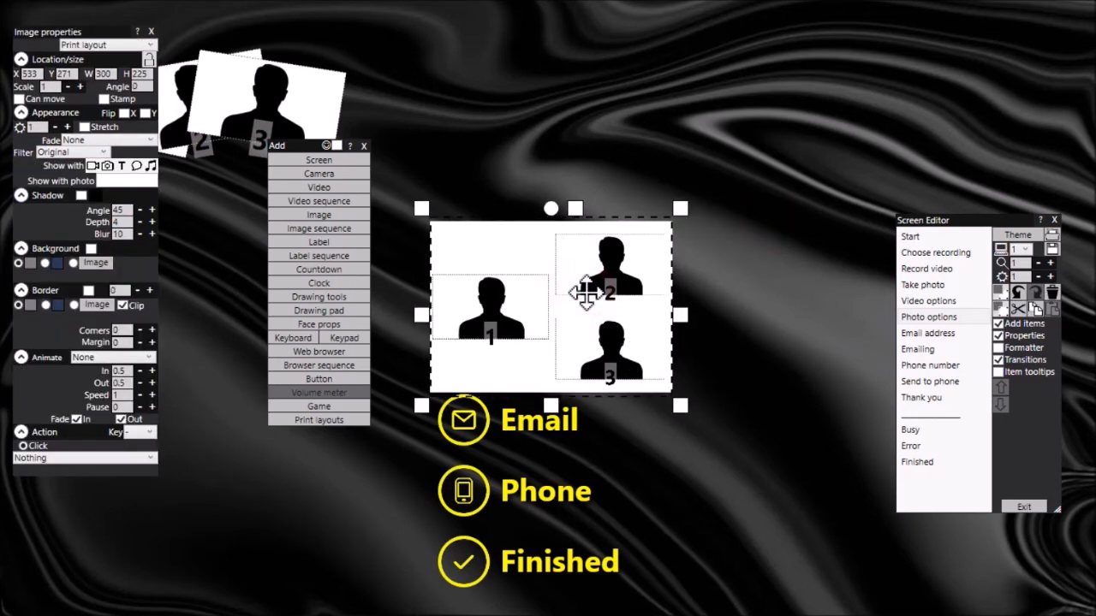
key("Delete")
left_click(364, 145)
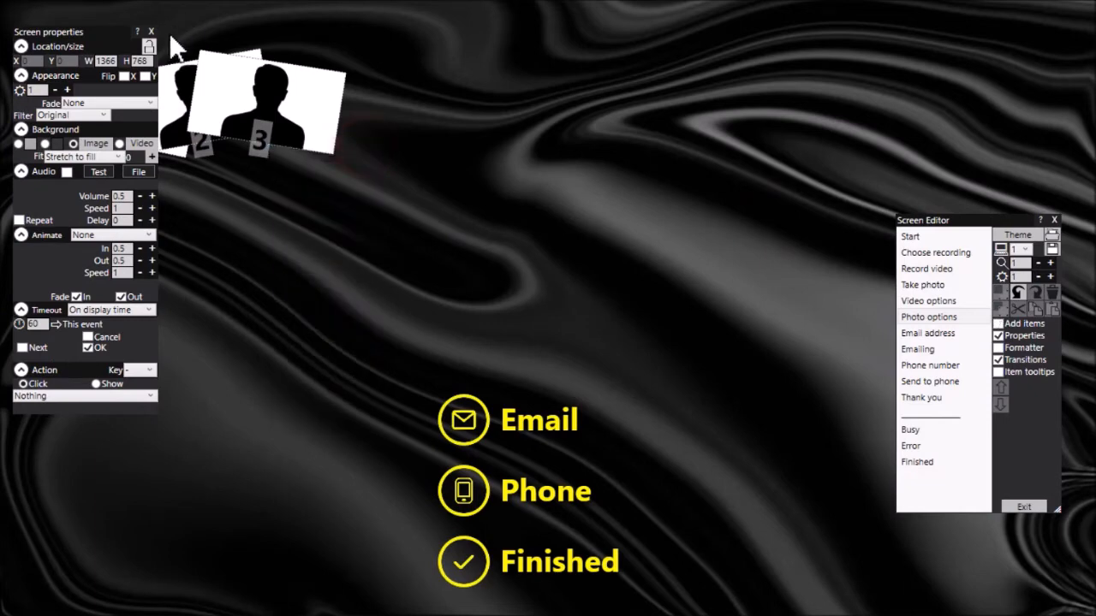
left_click(150, 32)
Rearrange the three captured photos on the Photo options screen, spreading them across the space above the Email, Phone and Finished options.
left_click_drag(416, 237, 330, 111)
left_click_drag(418, 211, 605, 323)
left_click(828, 89)
left_click_drag(645, 196, 865, 149)
left_click_drag(318, 182, 118, 252)
left_click_drag(496, 174, 524, 248)
mouse_move(833, 128)
left_mouse_down()
mouse_move(855, 159)
mouse_move(852, 132)
left_mouse_up()
left_click_drag(355, 215, 321, 159)
left_click_drag(648, 288, 582, 225)
left_click_drag(721, 188, 788, 196)
On the Email address screen, move the on-screen keyboard slightly down and select the address text field.
left_click(959, 336)
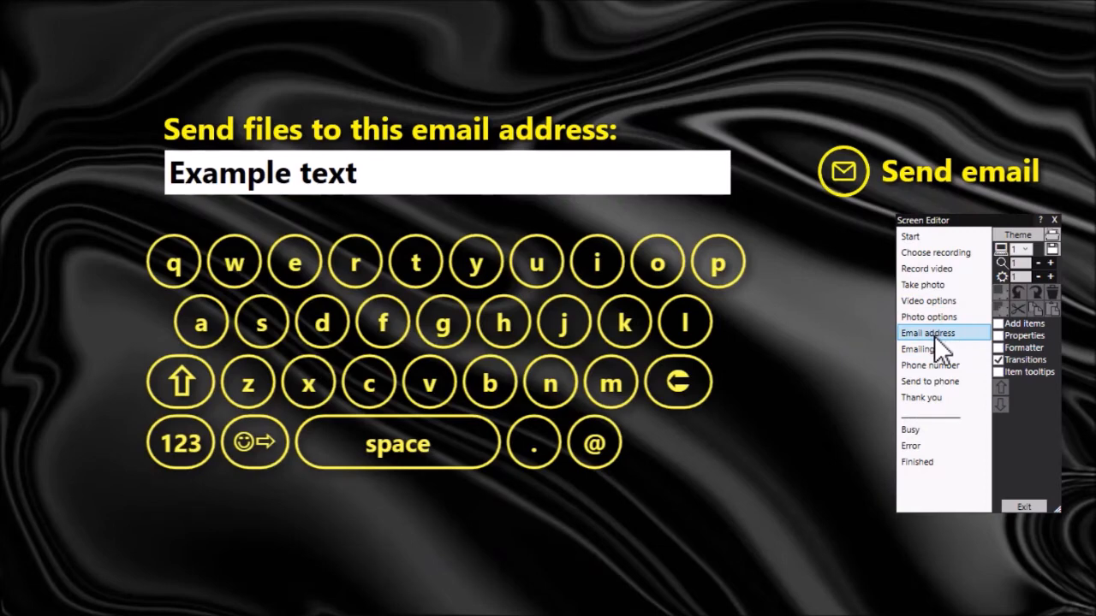
left_click_drag(480, 257, 477, 287)
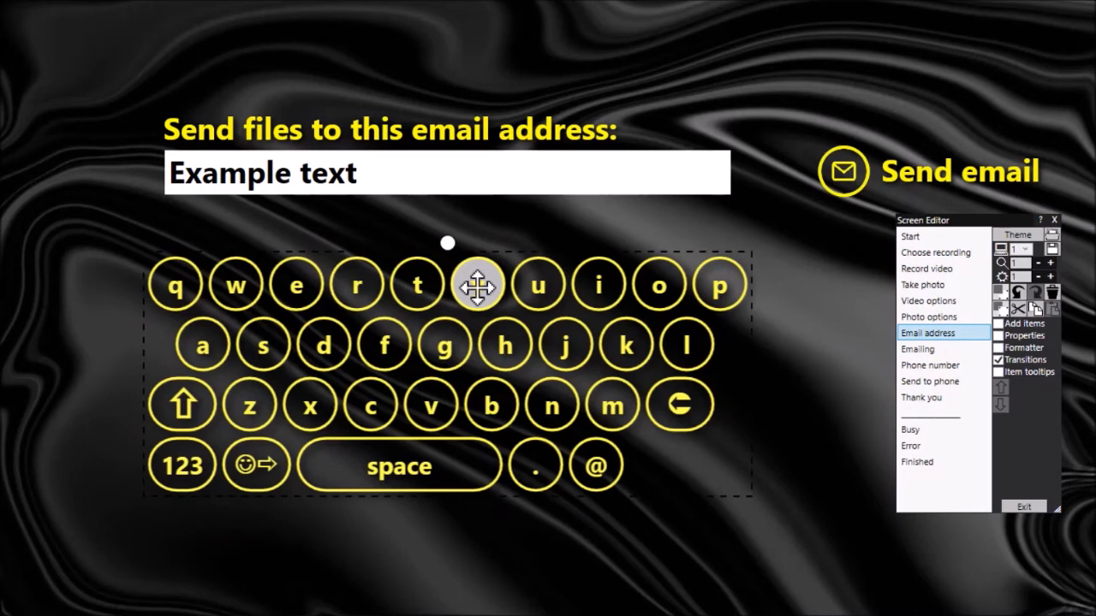
left_click(416, 175)
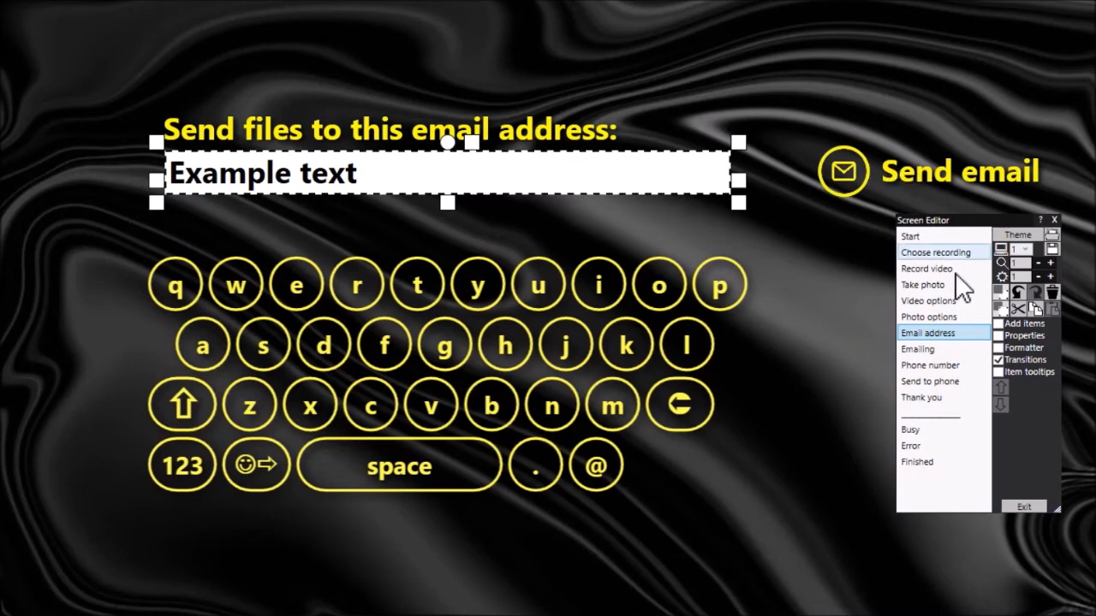
On the Emailing screen, reposition the envelope picture, place the gears beside it and move the waiting text slightly up.
left_click(918, 349)
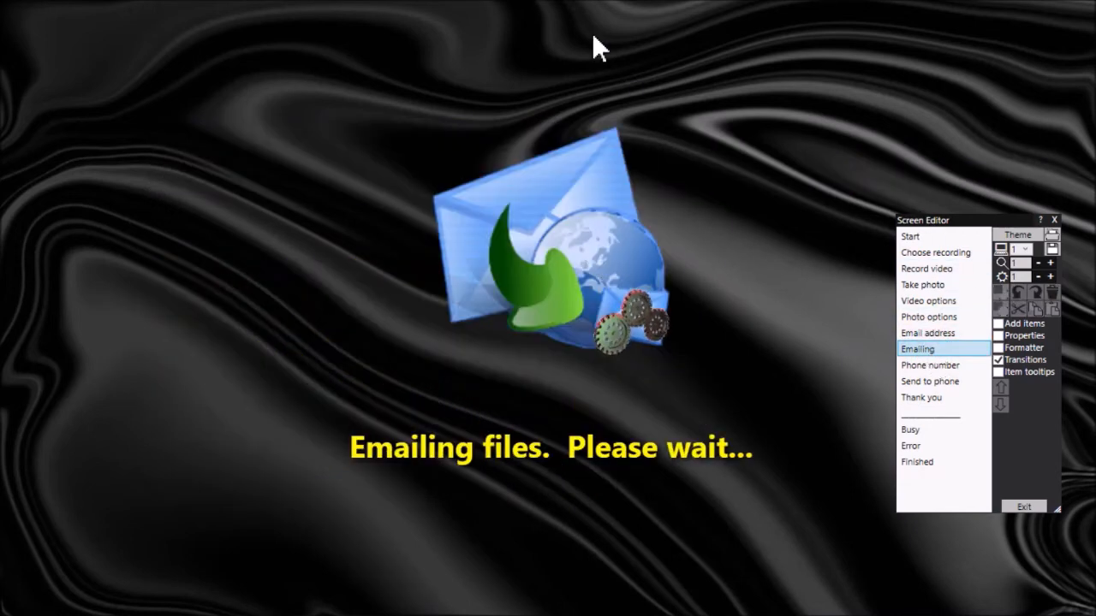
left_click_drag(604, 257, 579, 208)
left_click_drag(648, 313, 710, 272)
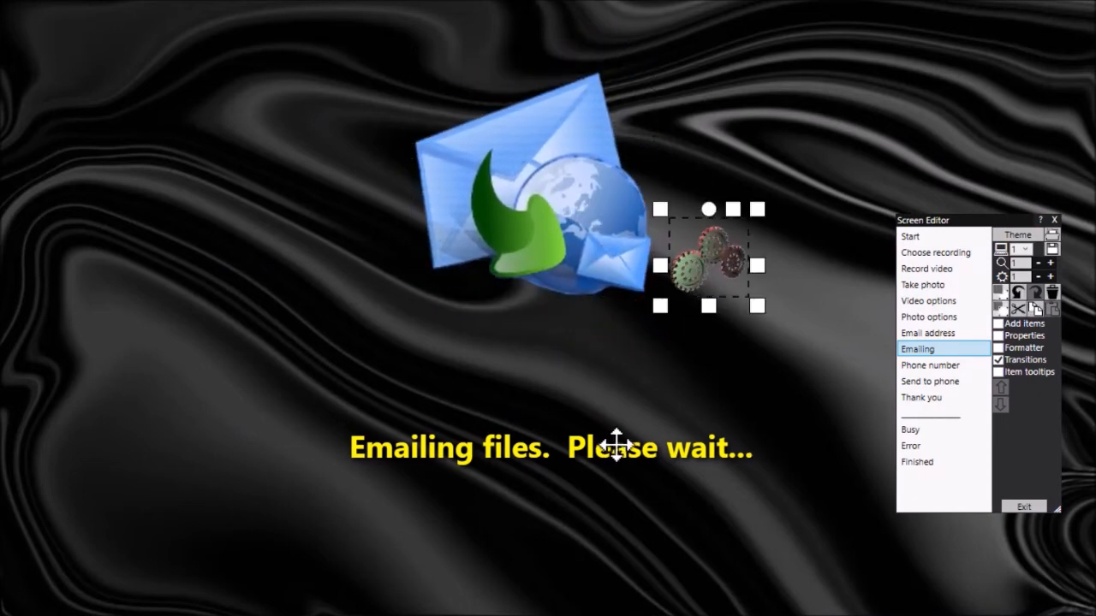
left_click_drag(616, 445, 629, 426)
left_click_drag(594, 222, 589, 274)
left_click_drag(697, 254, 677, 298)
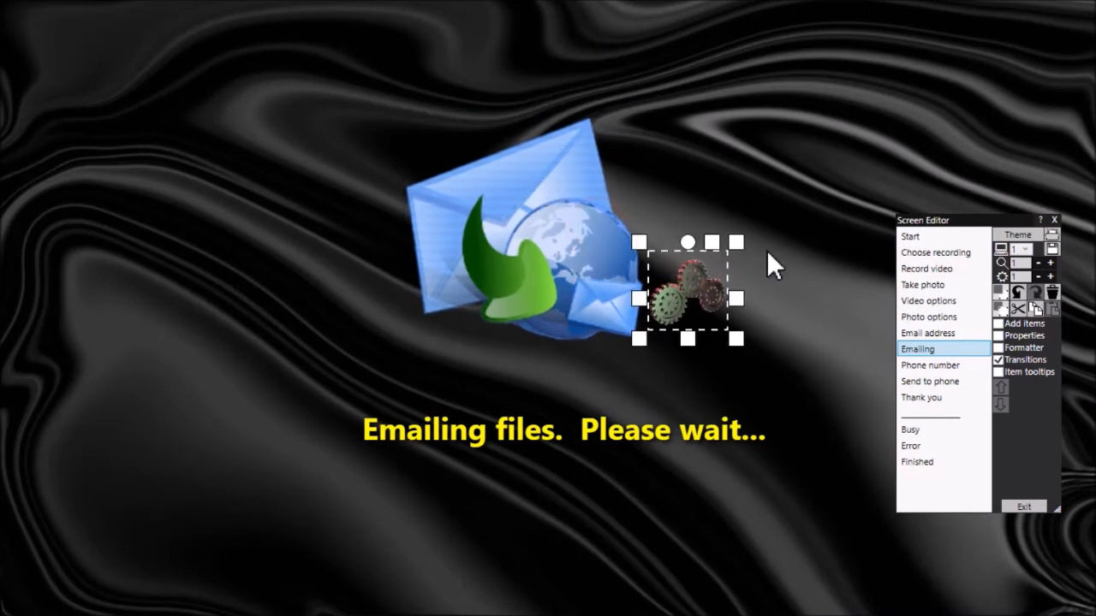
On the Phone number screen, move the mobile service provider heading and the provider list slightly up.
left_click(938, 365)
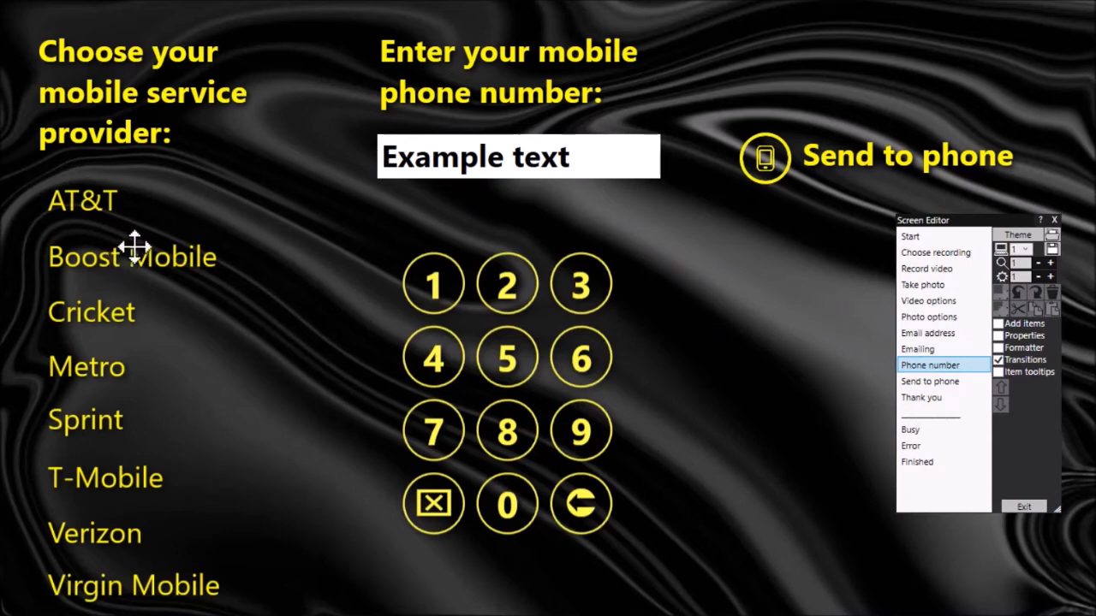
mouse_move(163, 77)
left_mouse_down()
mouse_move(176, 83)
mouse_move(171, 103)
mouse_move(173, 88)
left_mouse_up()
left_click_drag(139, 245, 146, 281)
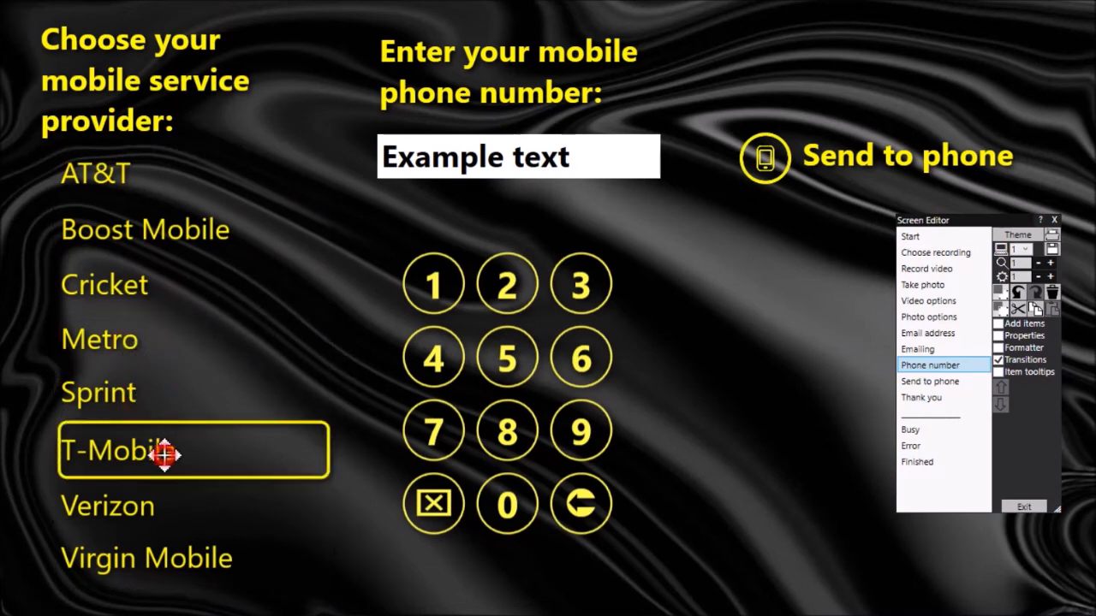
left_click_drag(152, 506, 141, 508)
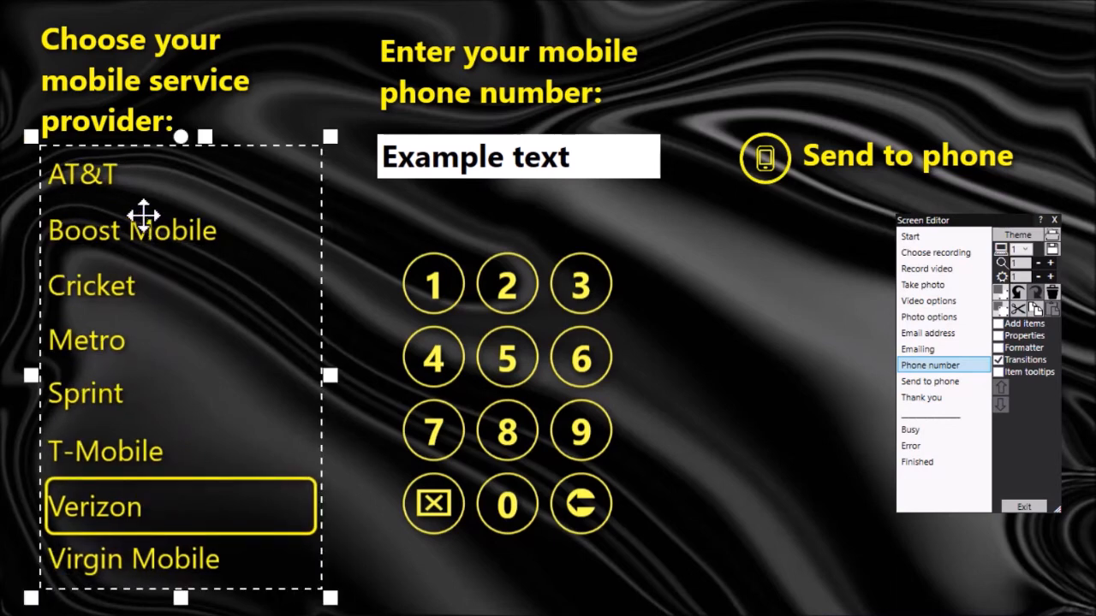